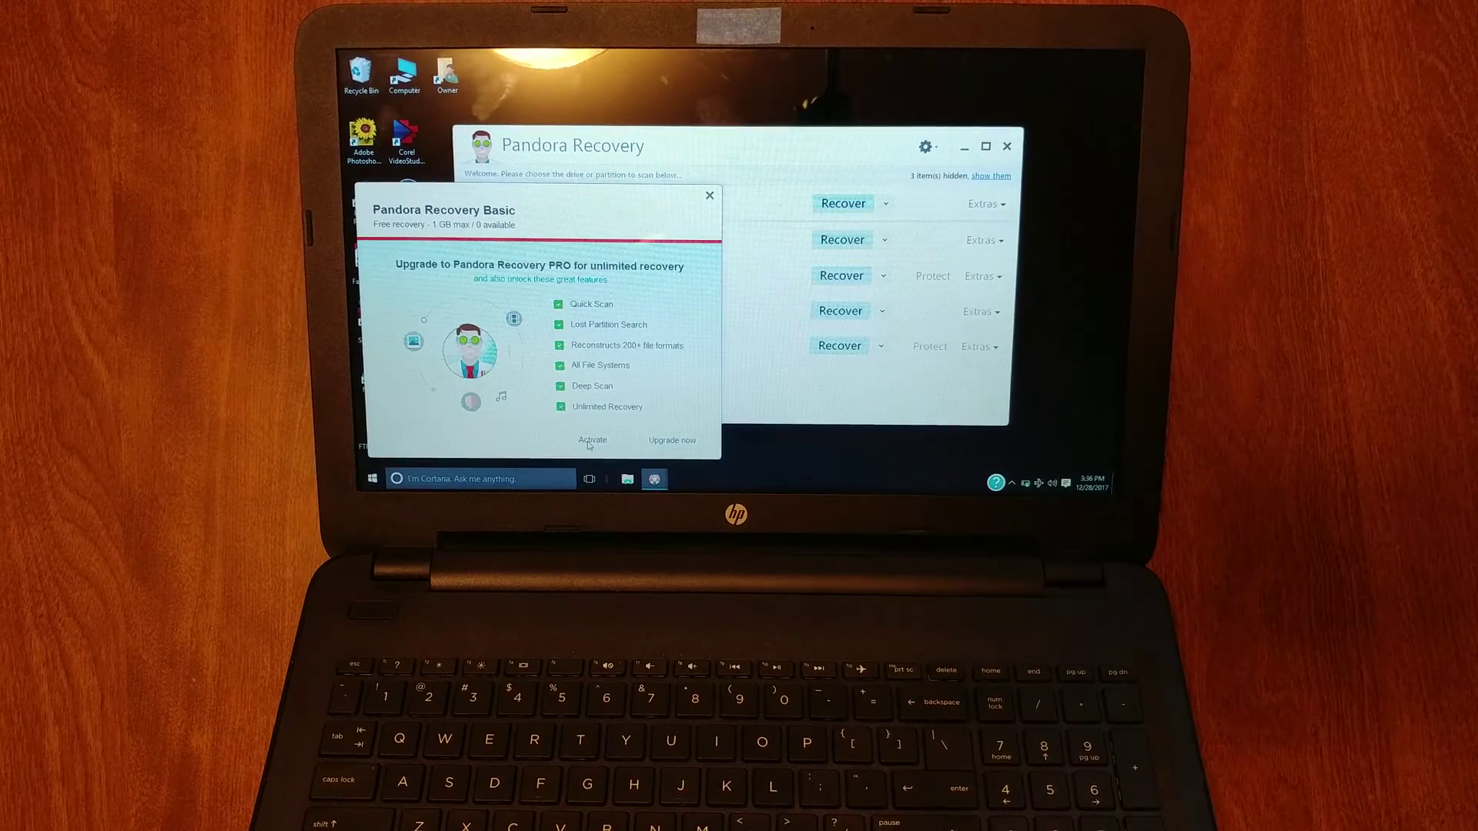
Open the Enter Activation Code dialog, then start the PRO upgrade in Microsoft Edge
click(589, 444)
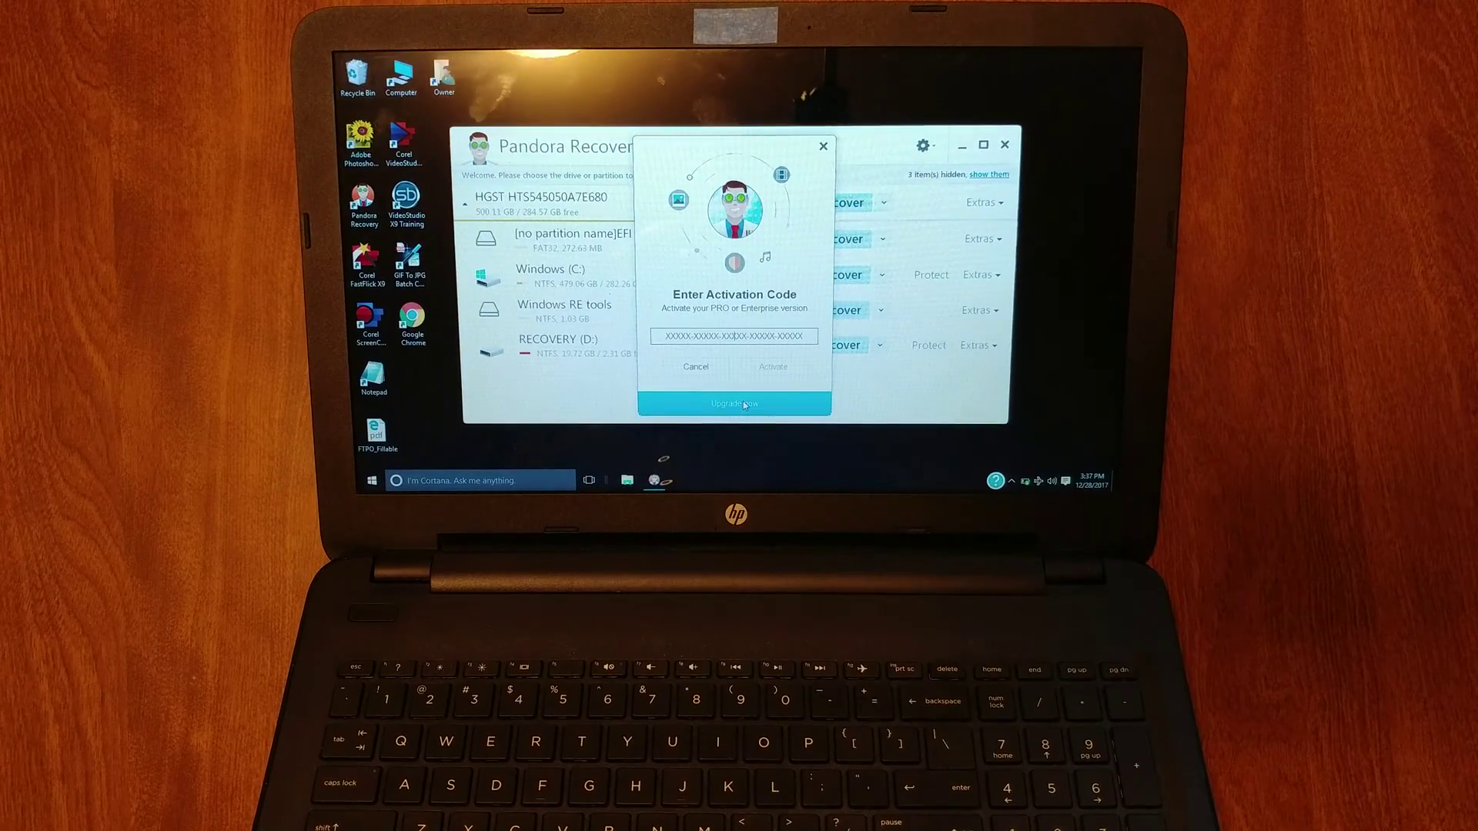
click(744, 404)
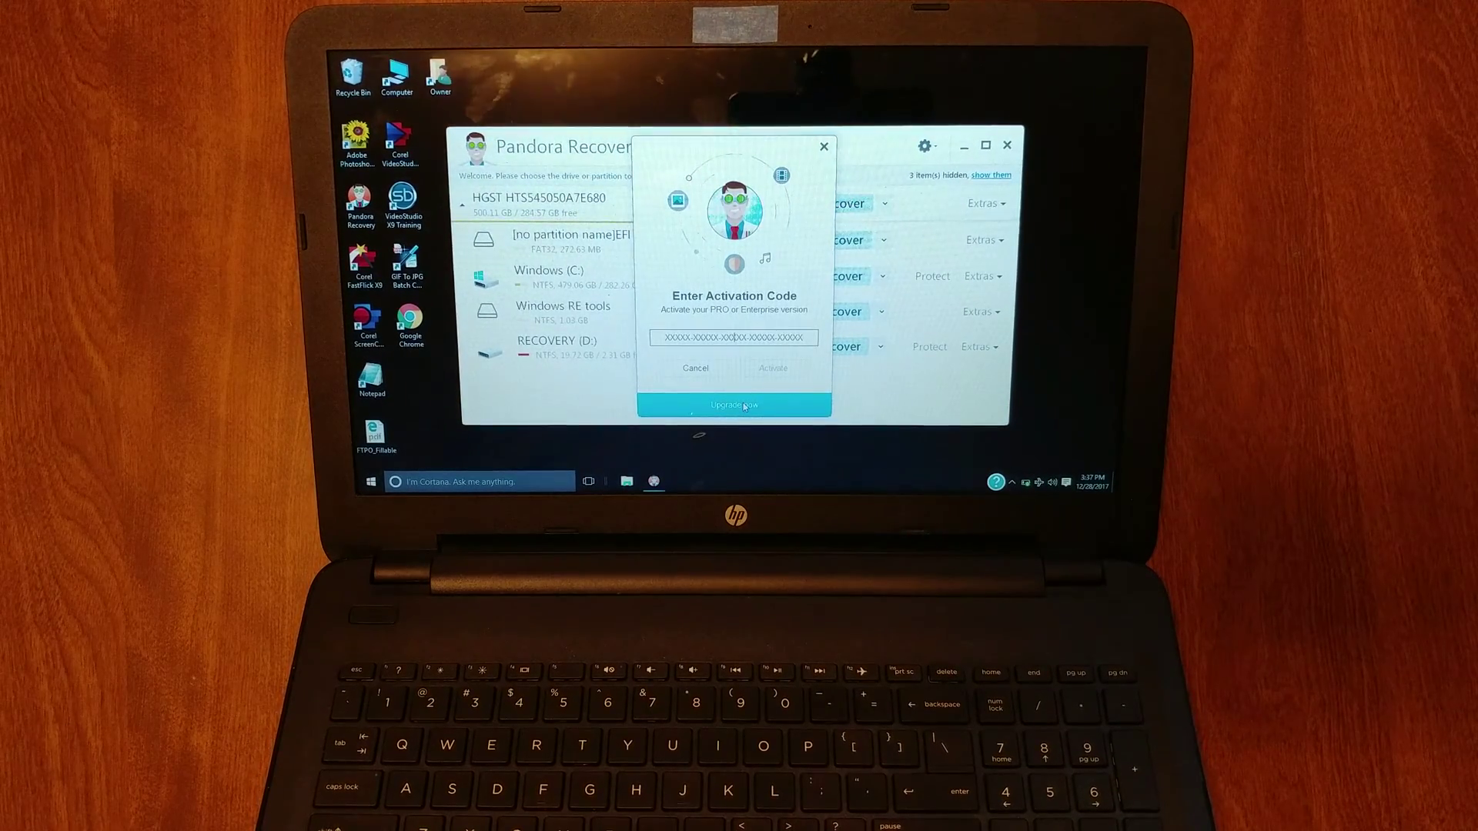